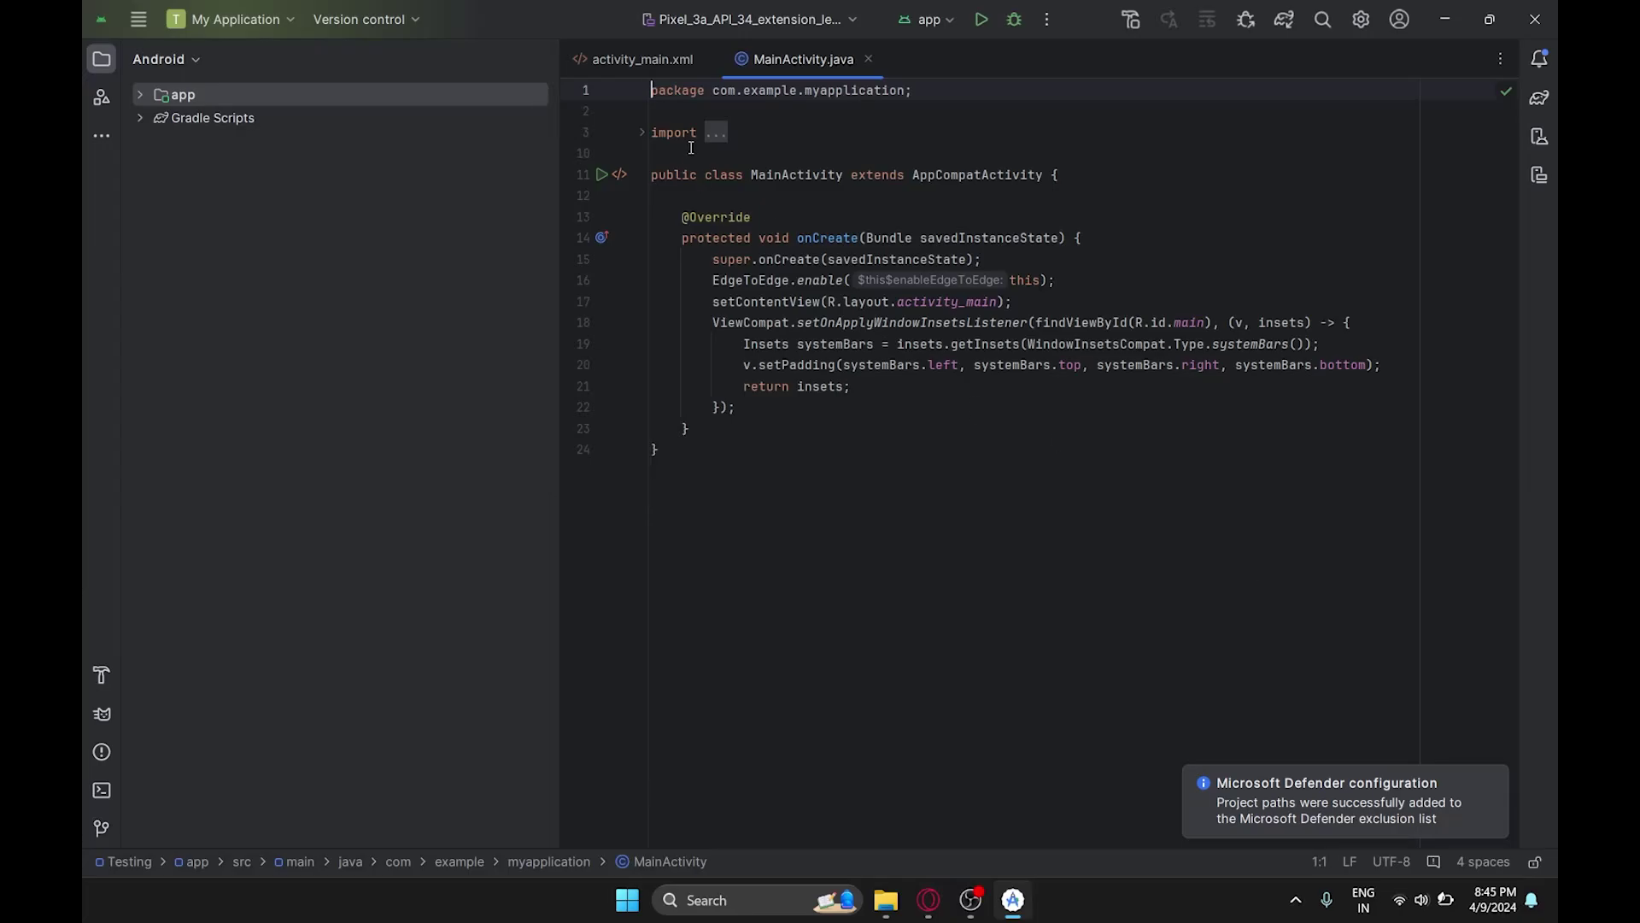
Step: Show the activity_main.xml layout in the design editor
{"action": "left_click", "coordinate": [668, 69]}
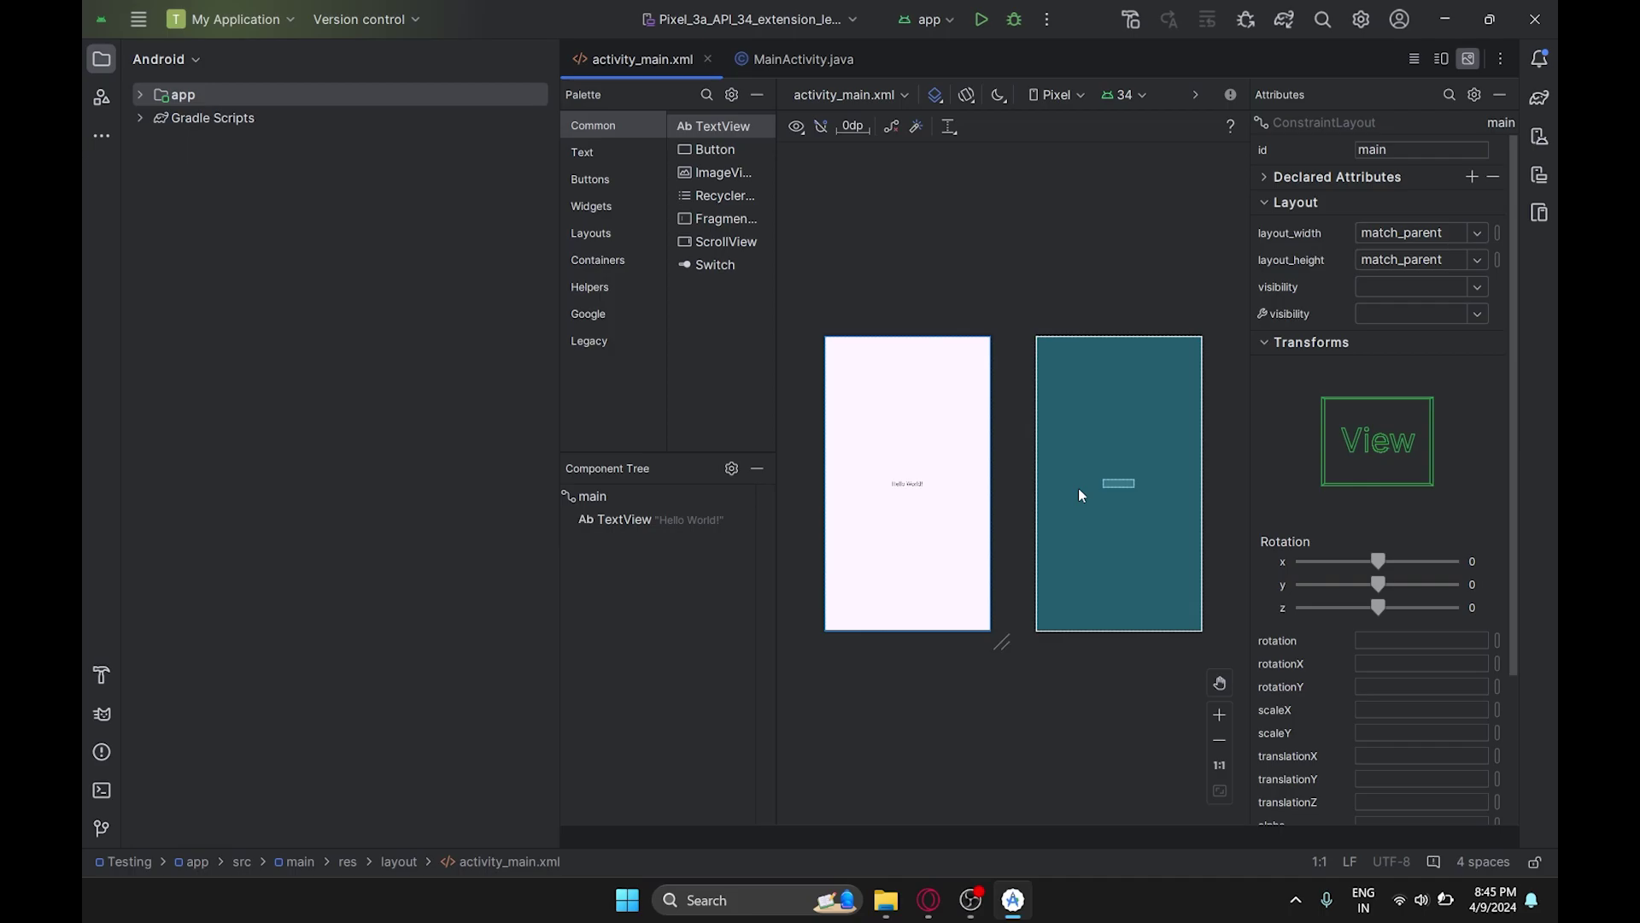
Step: Create a local Git repository at D:\Applications\Testing via Version control > Create Git Repository
{"action": "left_click", "coordinate": [139, 19]}
{"action": "left_click", "coordinate": [138, 21]}
{"action": "left_click", "coordinate": [365, 21]}
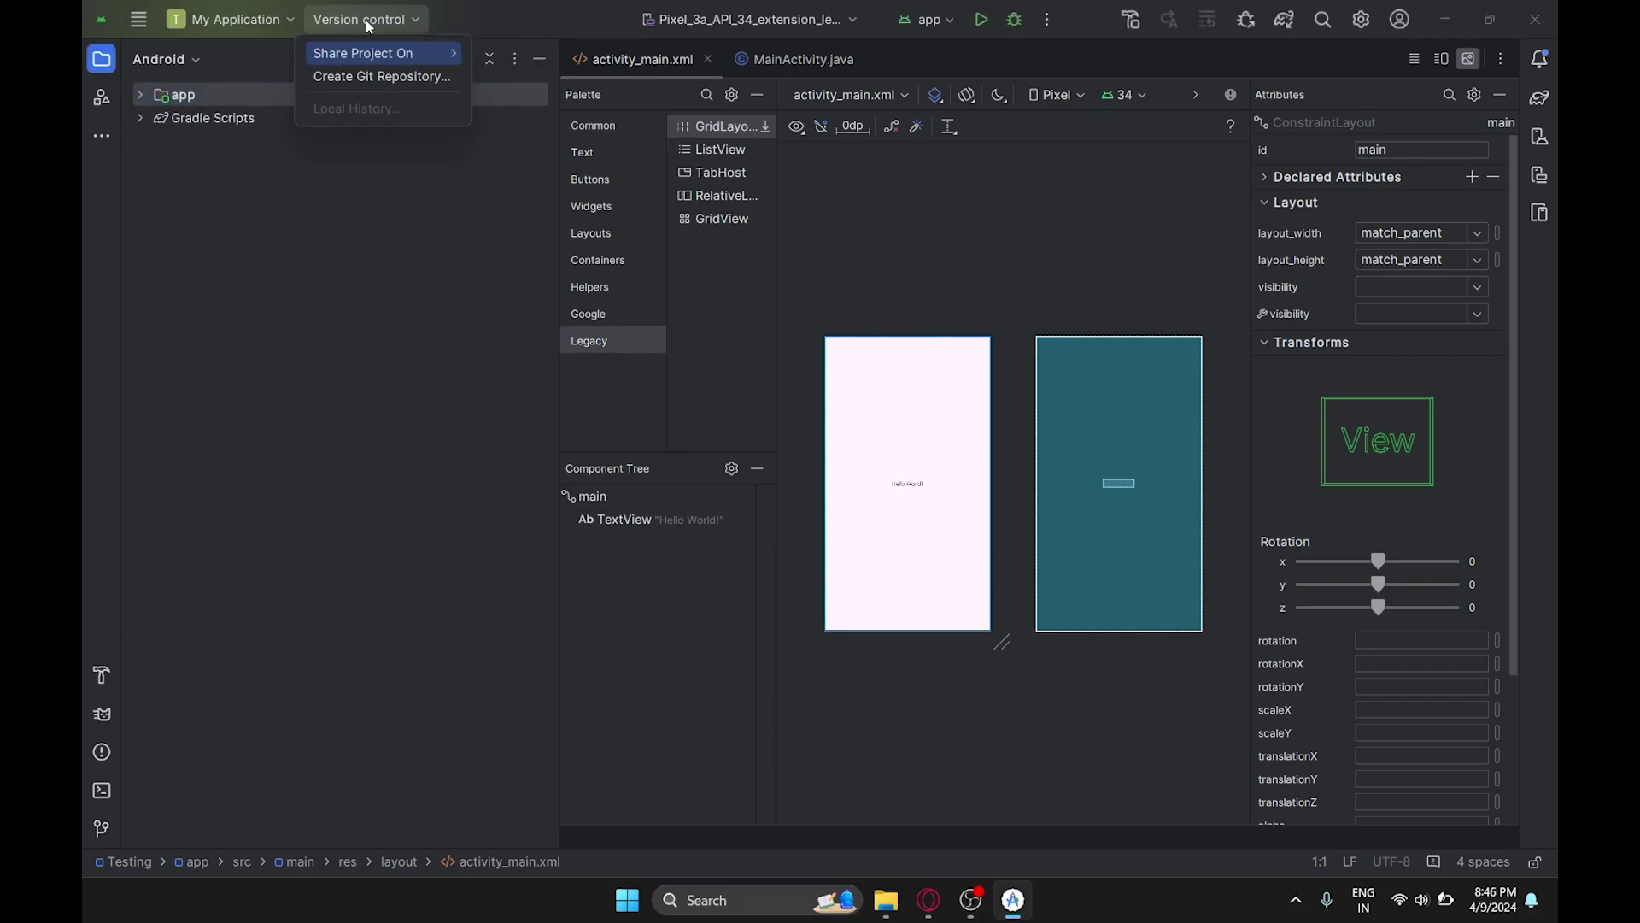
{"action": "left_click", "coordinate": [363, 77]}
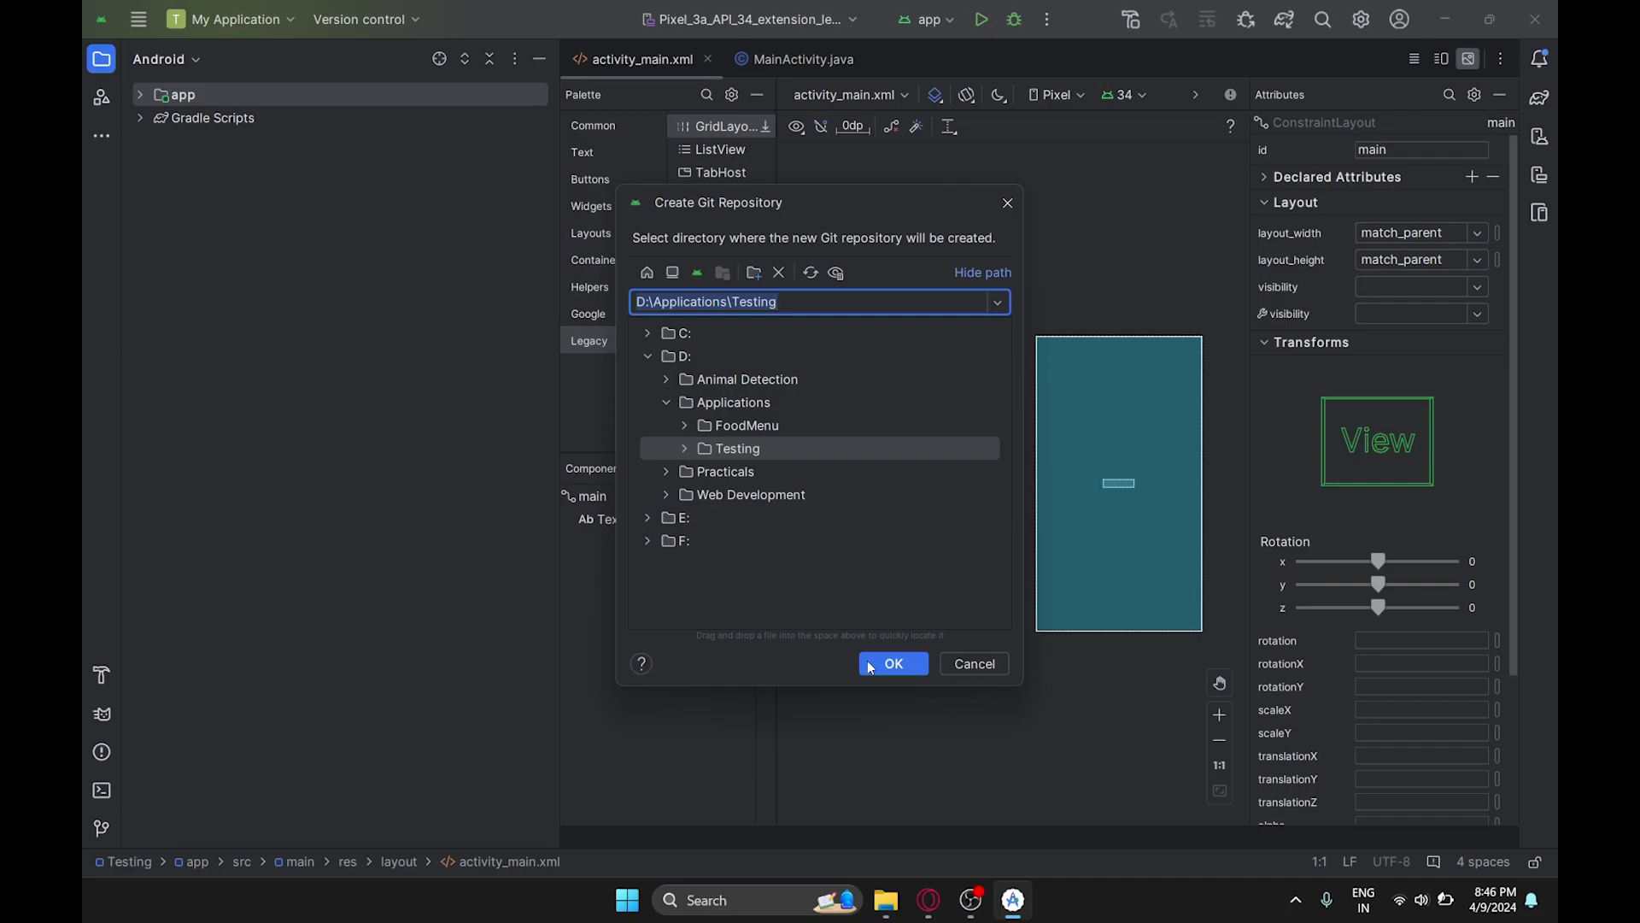
{"action": "left_click", "coordinate": [894, 662]}
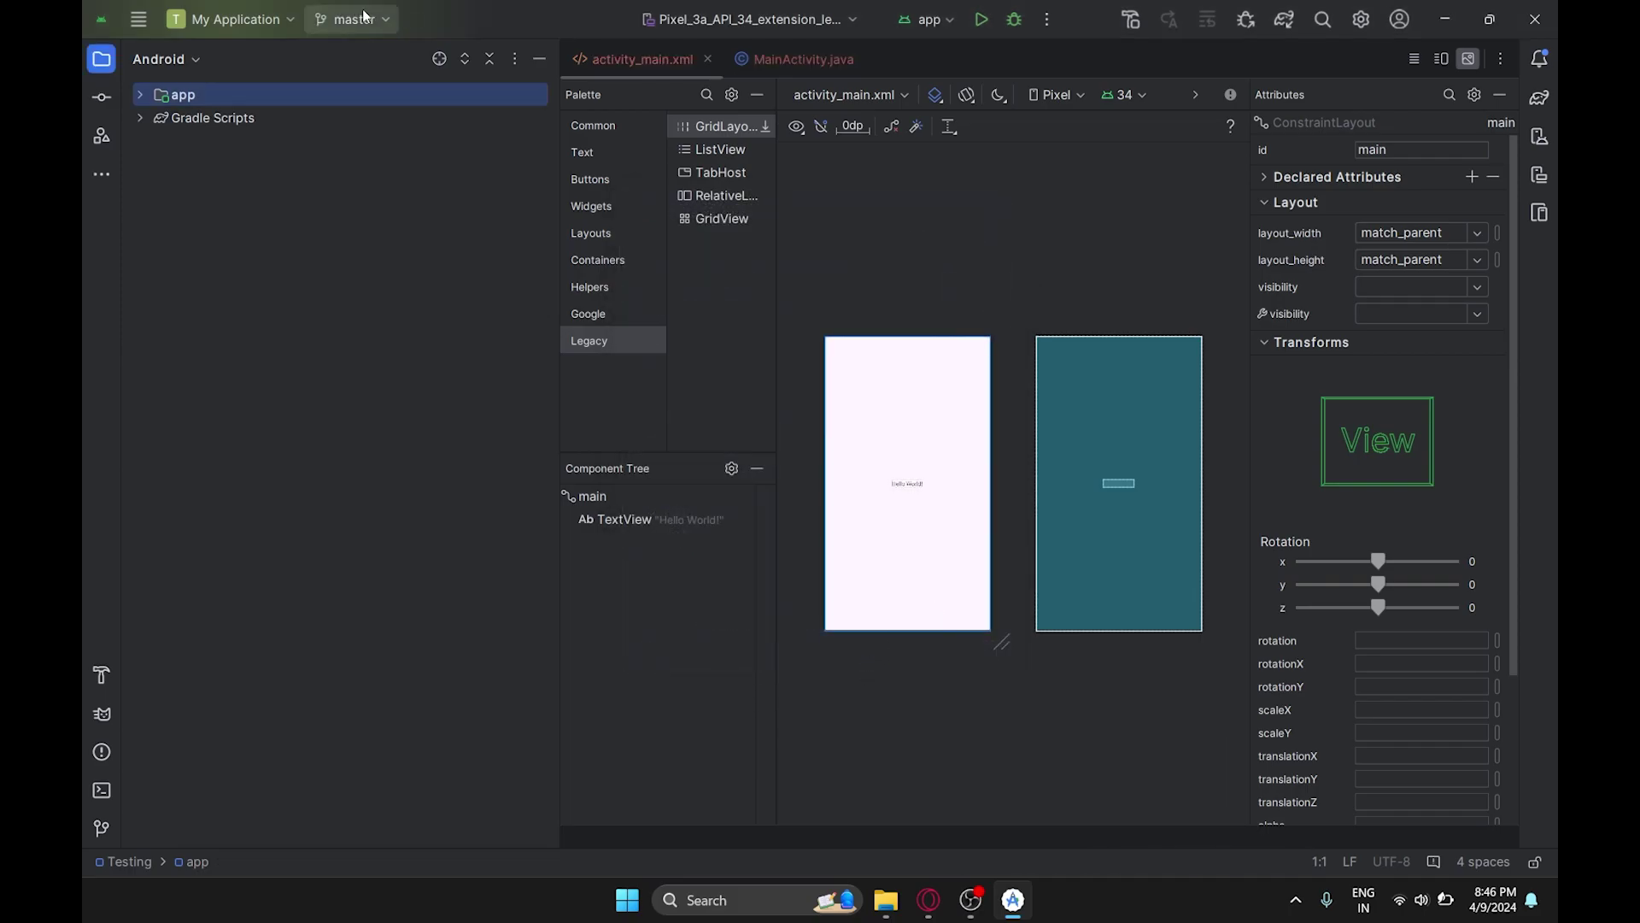
Step: Commit all 45 unversioned project files with the message Testing
{"action": "left_click", "coordinate": [366, 18]}
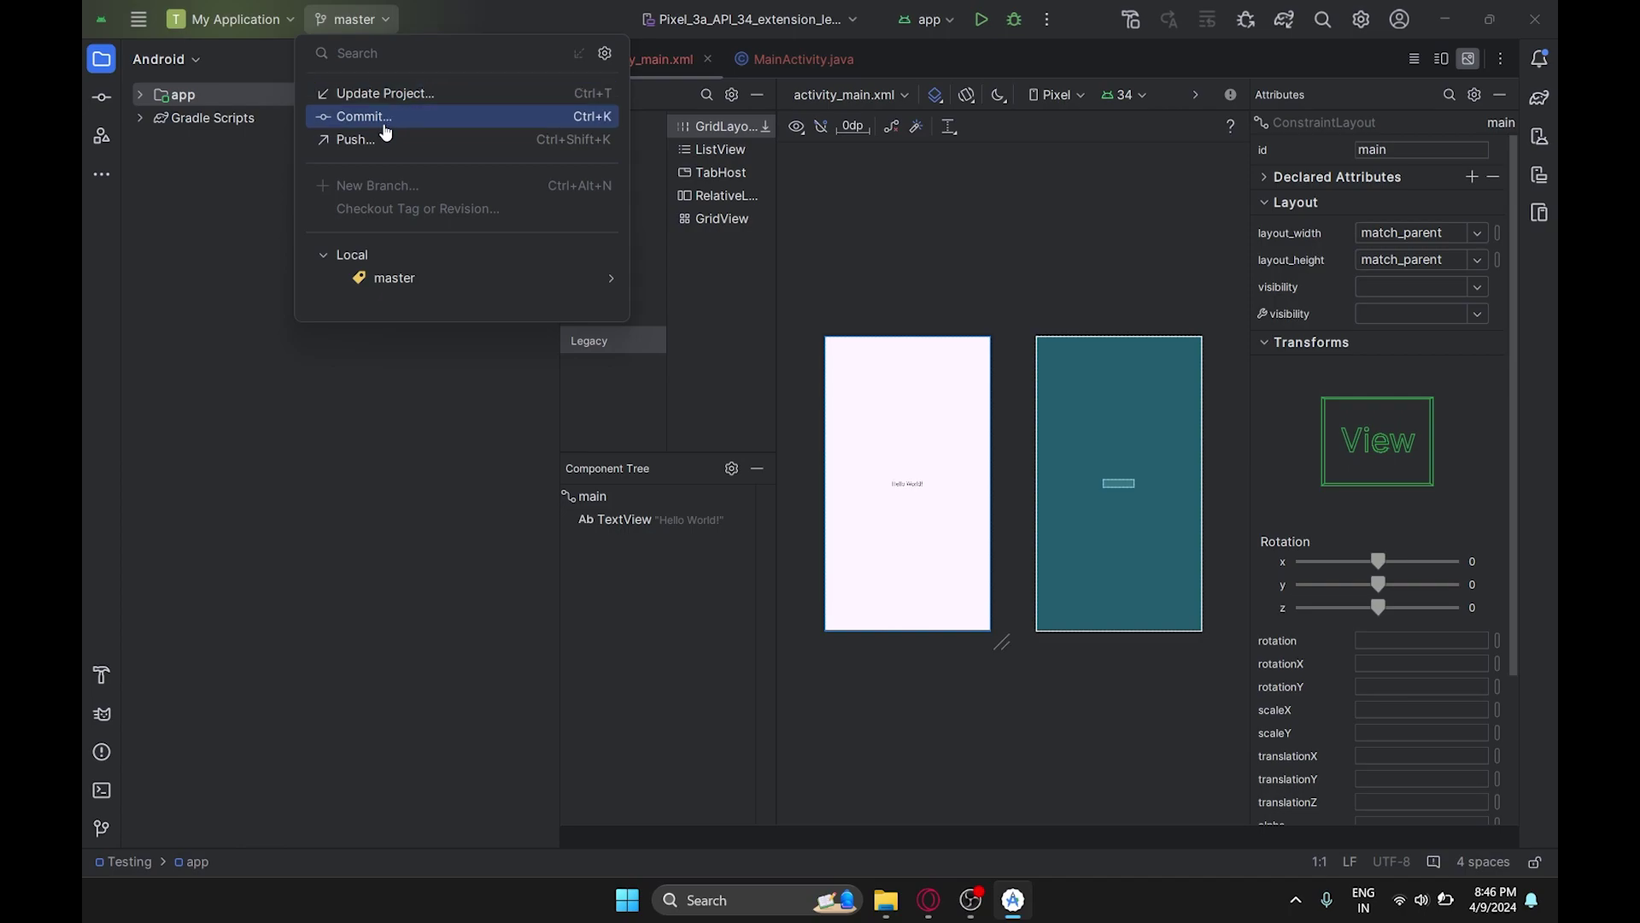
{"action": "left_click", "coordinate": [361, 116]}
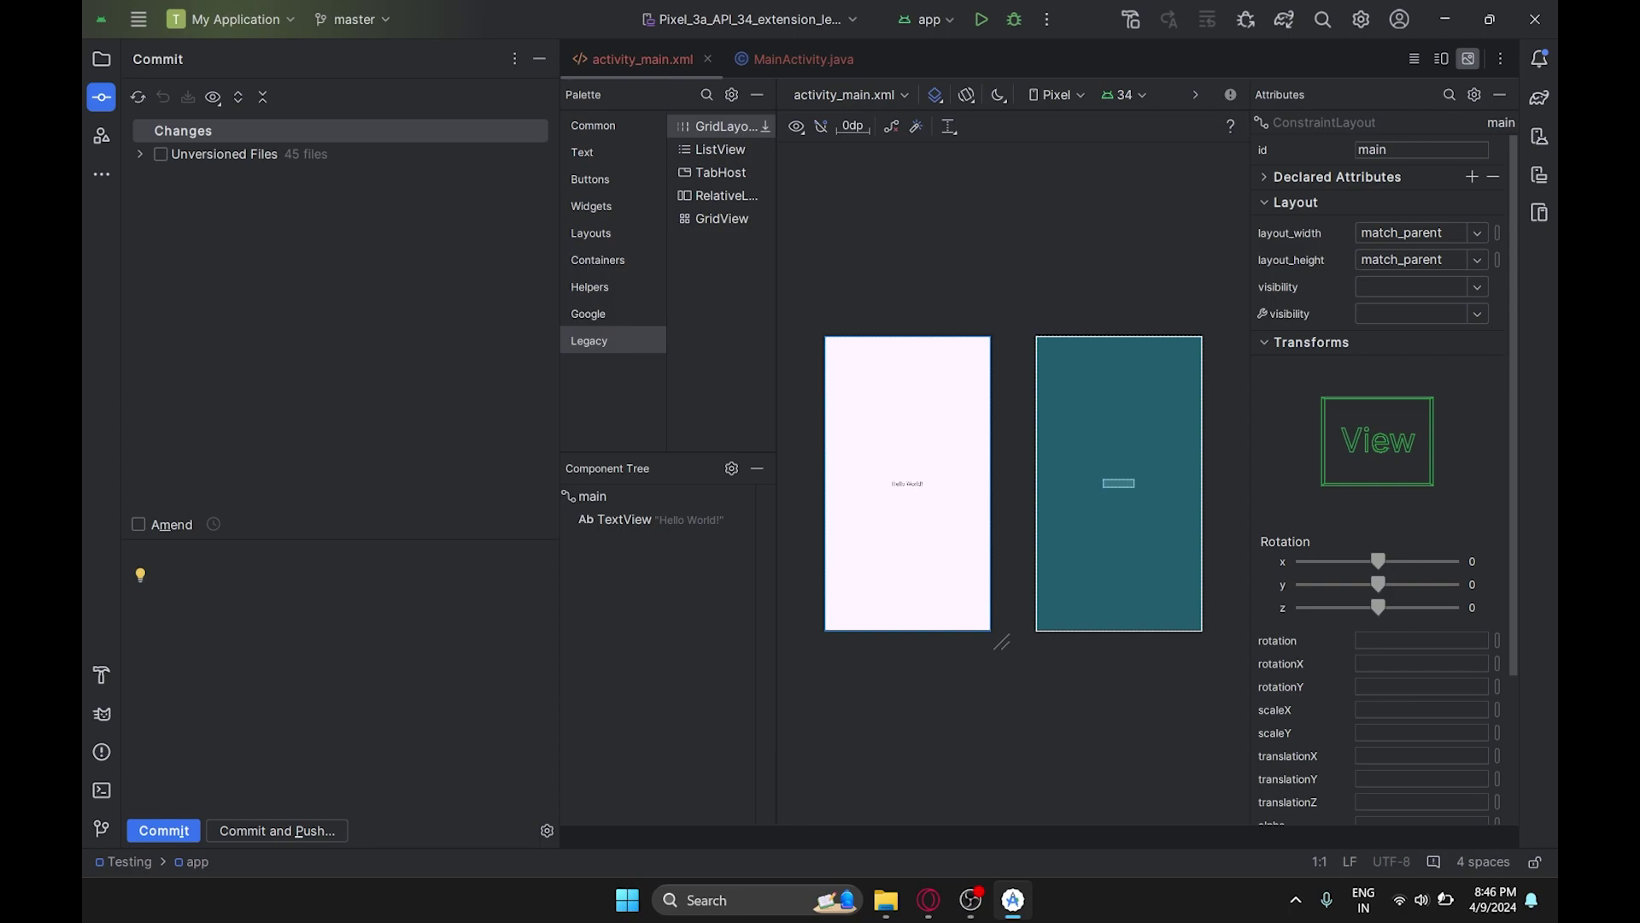
{"action": "type", "text": "Tes"}
{"action": "type", "text": "ting"}
{"action": "left_click", "coordinate": [161, 155]}
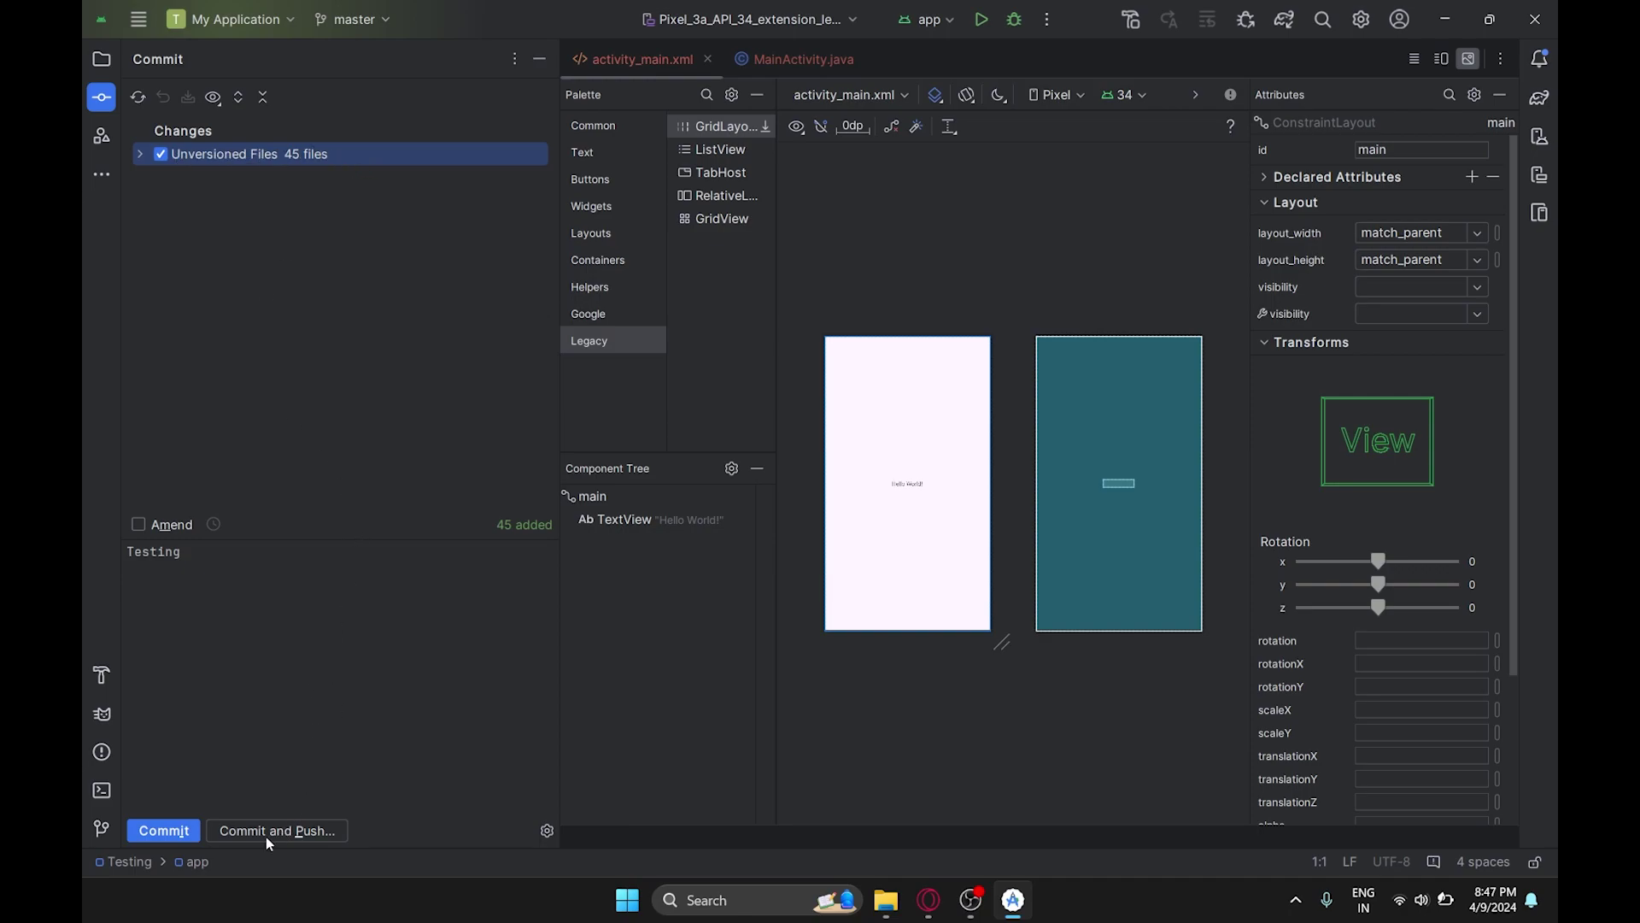
{"action": "left_click", "coordinate": [152, 829]}
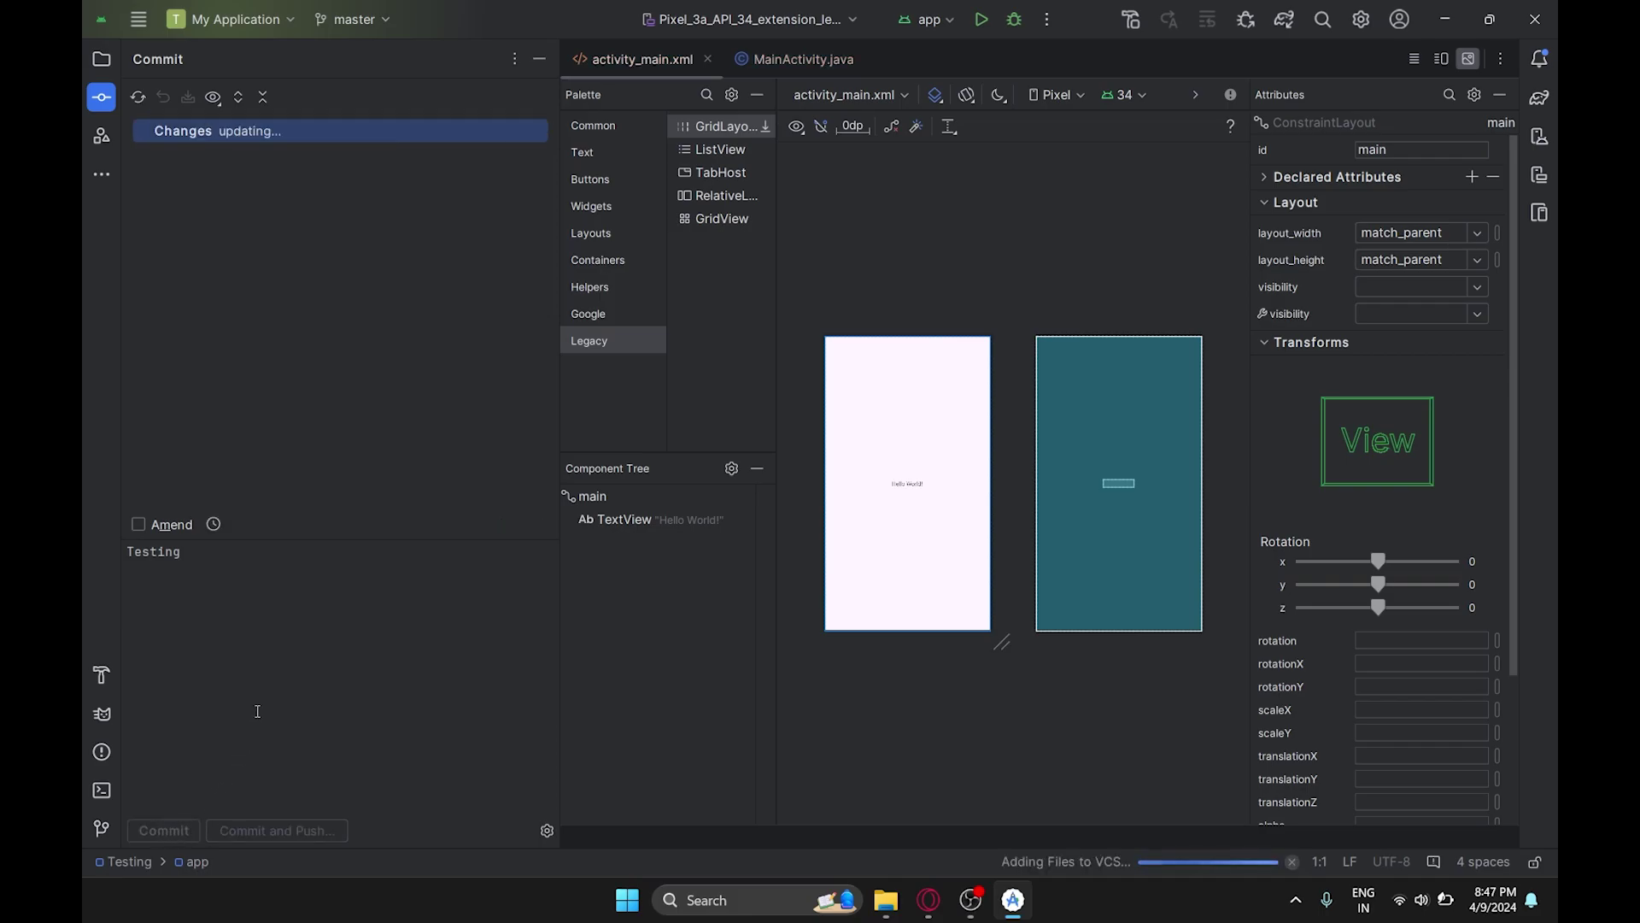
{"action": "left_click", "coordinate": [541, 57]}
Step: Start a Git push, begin defining a remote, and bring the GitHub browser window forward
{"action": "left_click", "coordinate": [372, 20]}
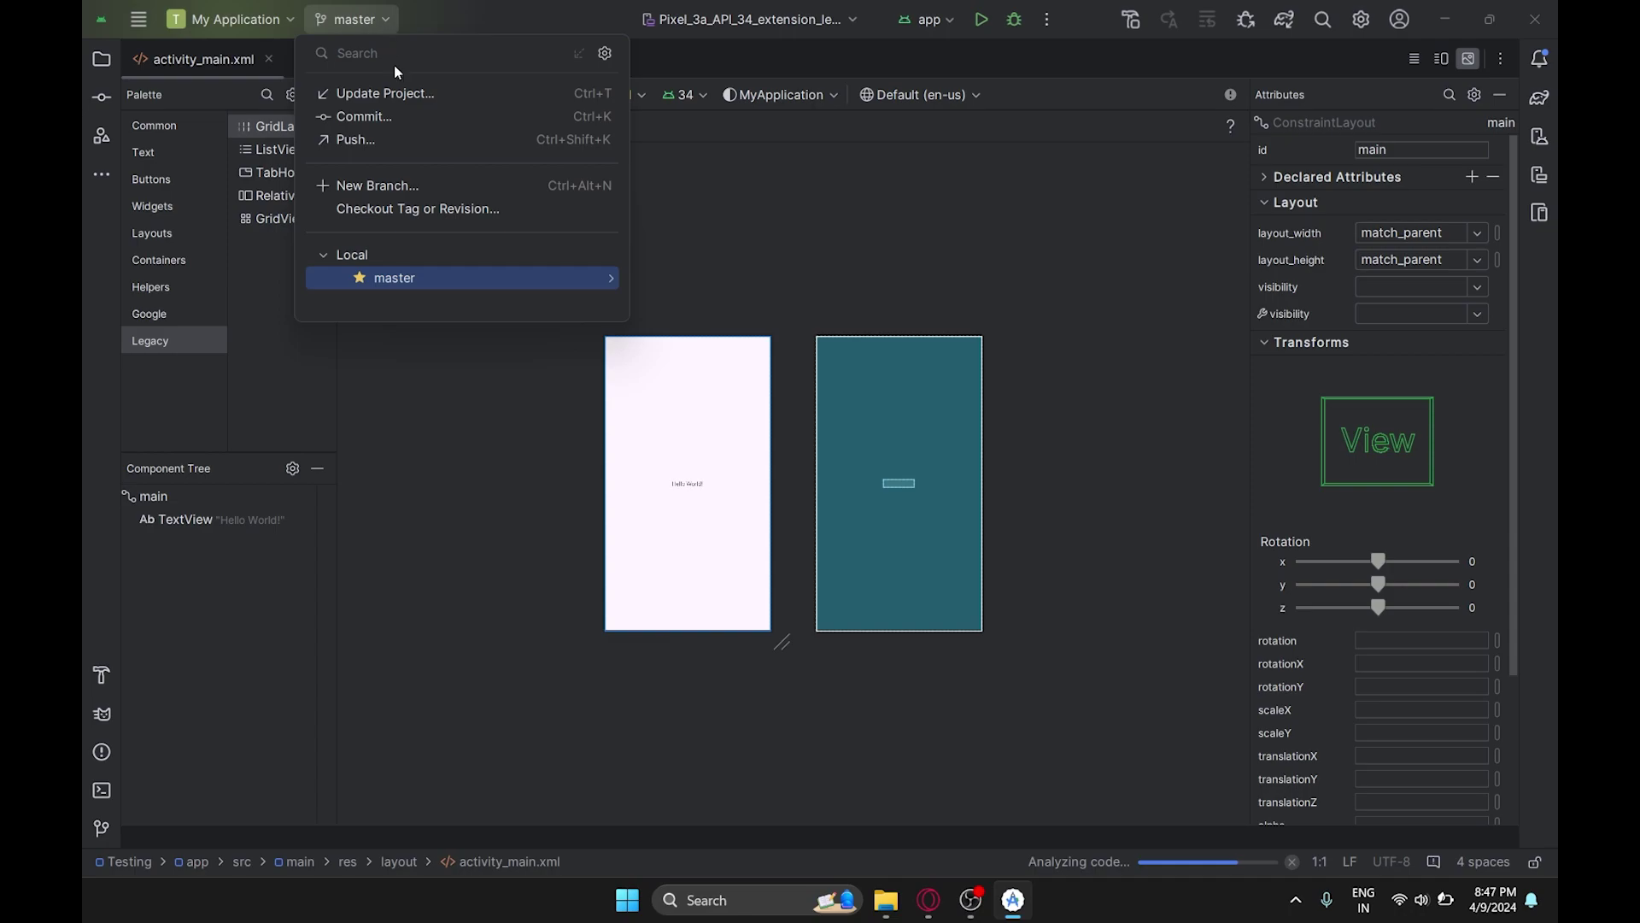
{"action": "left_click", "coordinate": [398, 138]}
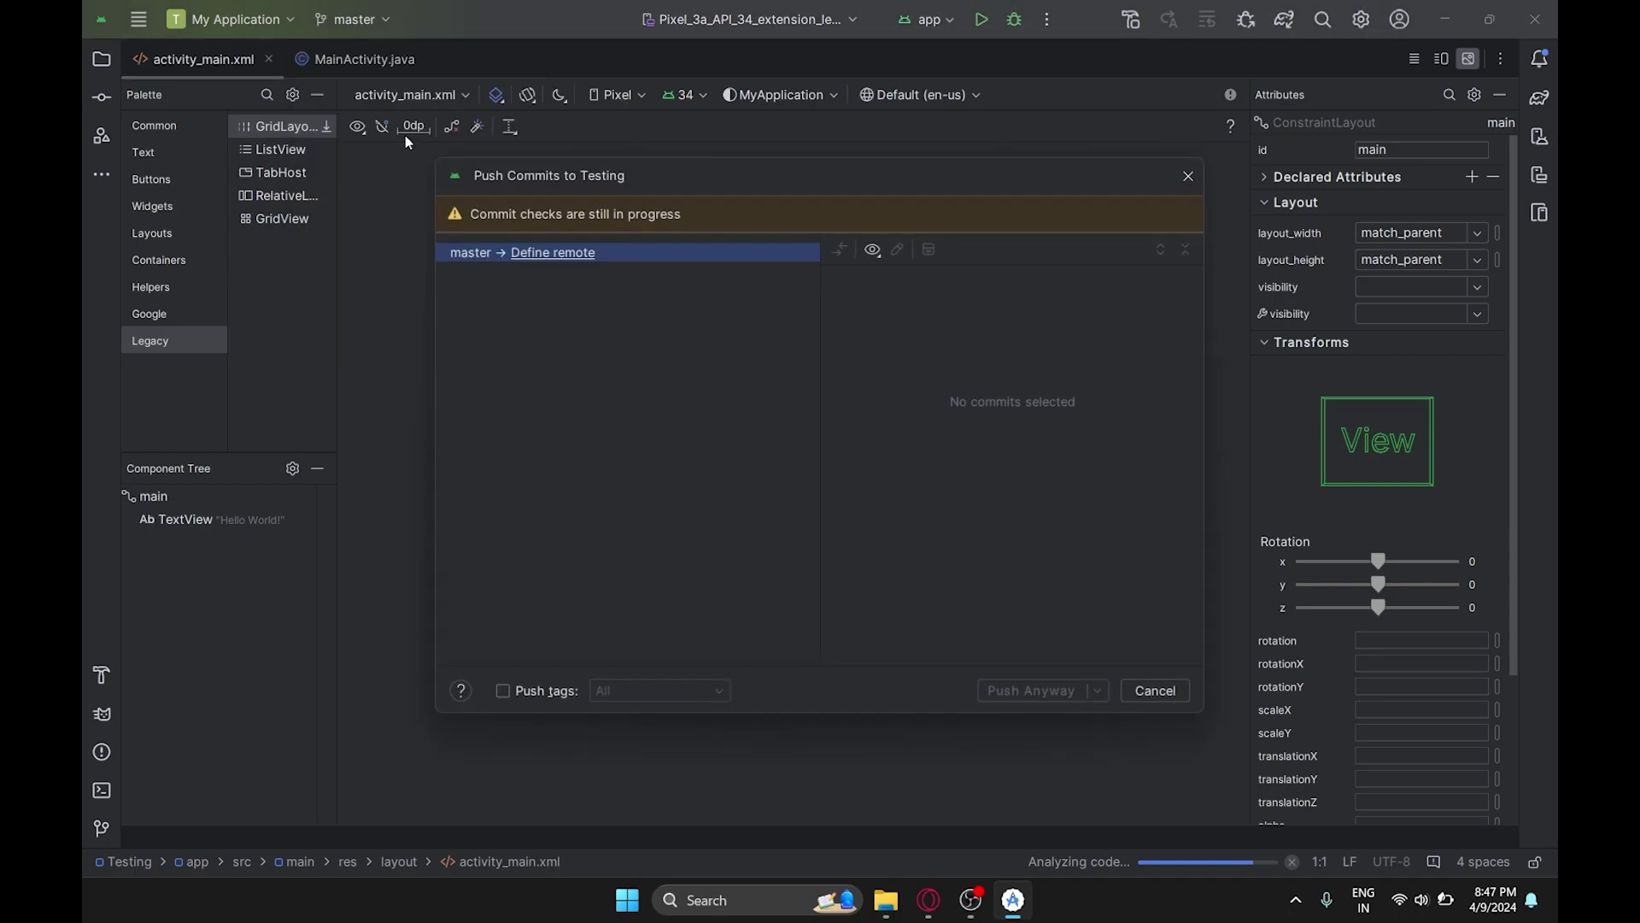
{"action": "left_click", "coordinate": [537, 254]}
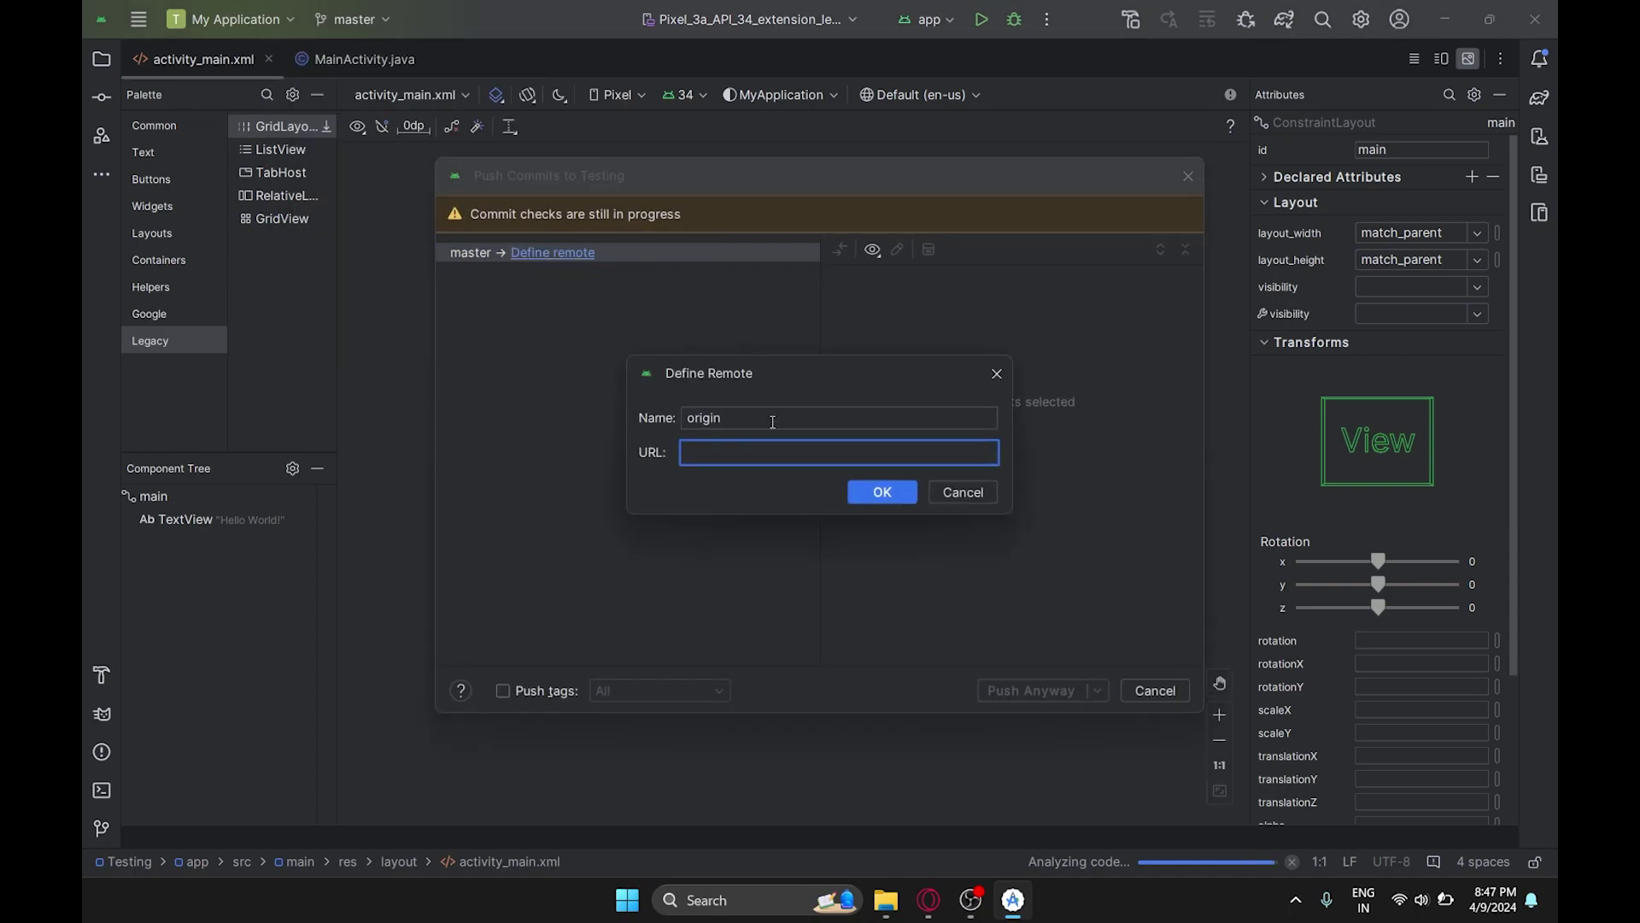
{"action": "key", "text": "alt+Tab"}
{"action": "key", "text": "alt+Tab"}
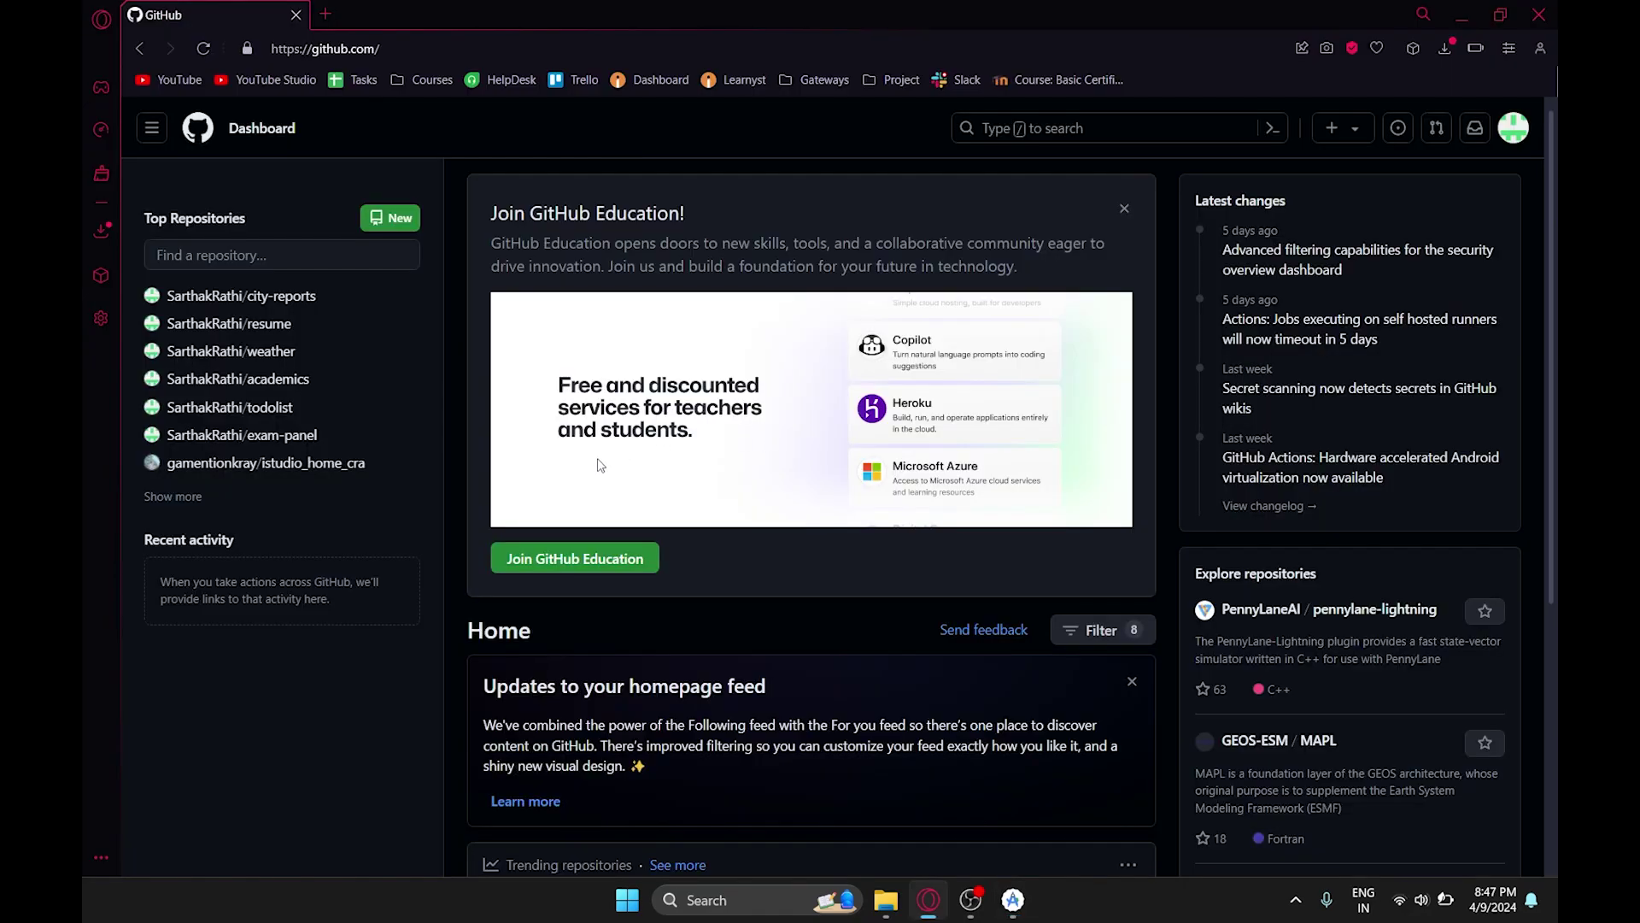
{"action": "key", "text": "alt+Tab"}
{"action": "key", "text": "alt+Tab"}
Step: Create a new public GitHub repository named Testing and select its page address
{"action": "left_click", "coordinate": [390, 218]}
{"action": "left_click", "coordinate": [720, 364]}
{"action": "type", "text": "Testing"}
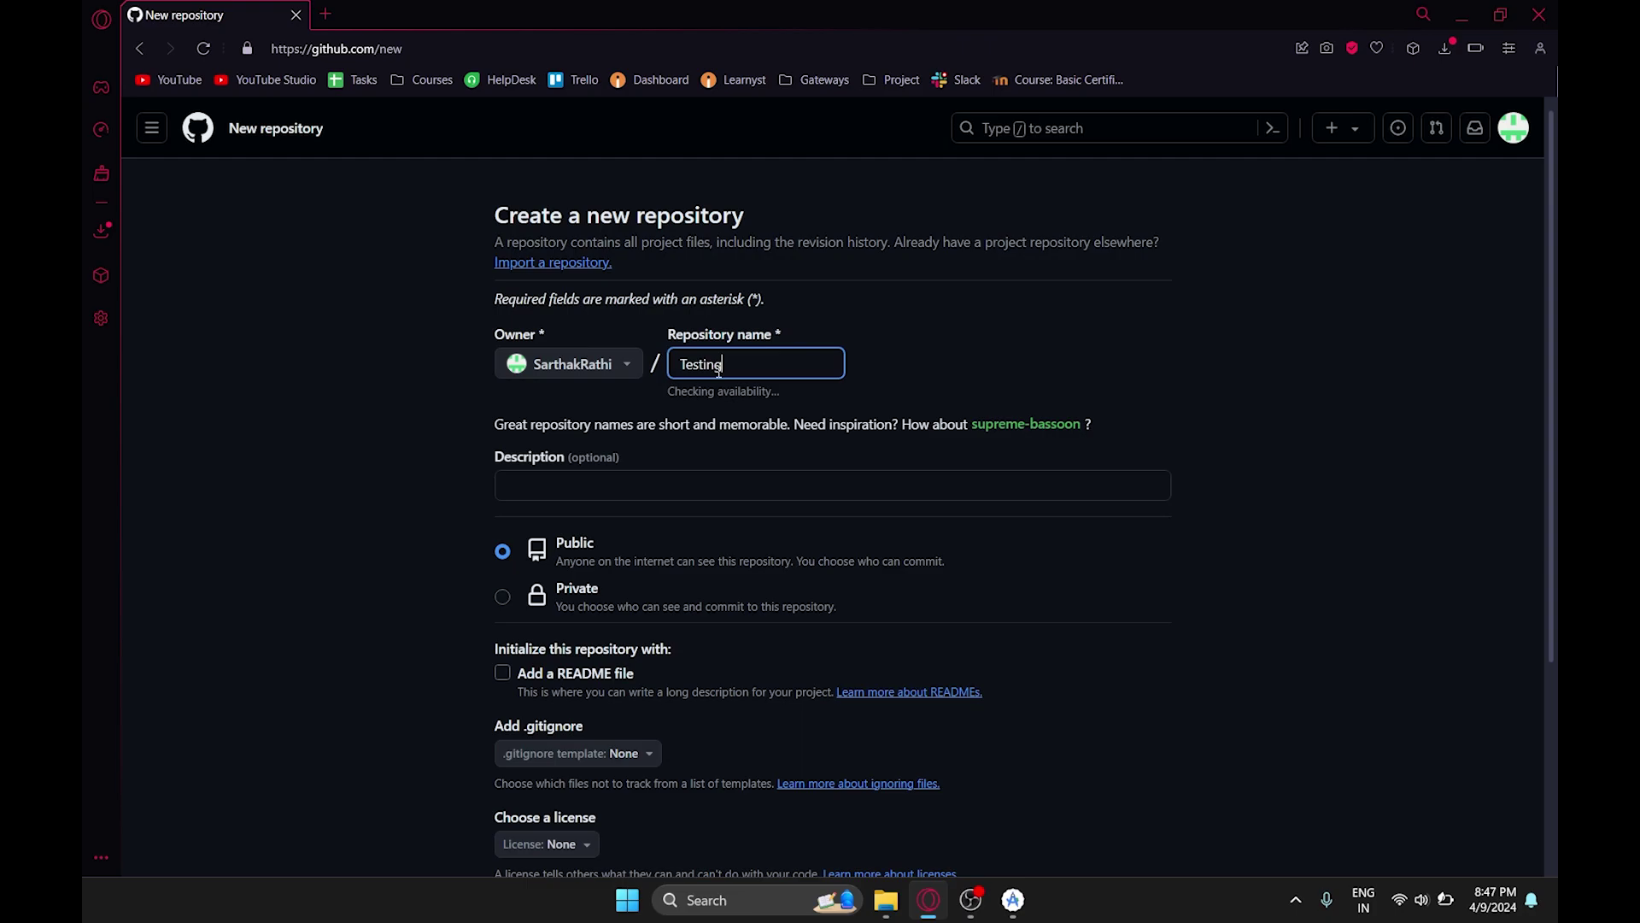
{"action": "scroll", "coordinate": [720, 373], "scroll_direction": "down", "scroll_amount": 2}
{"action": "left_click", "coordinate": [1106, 699]}
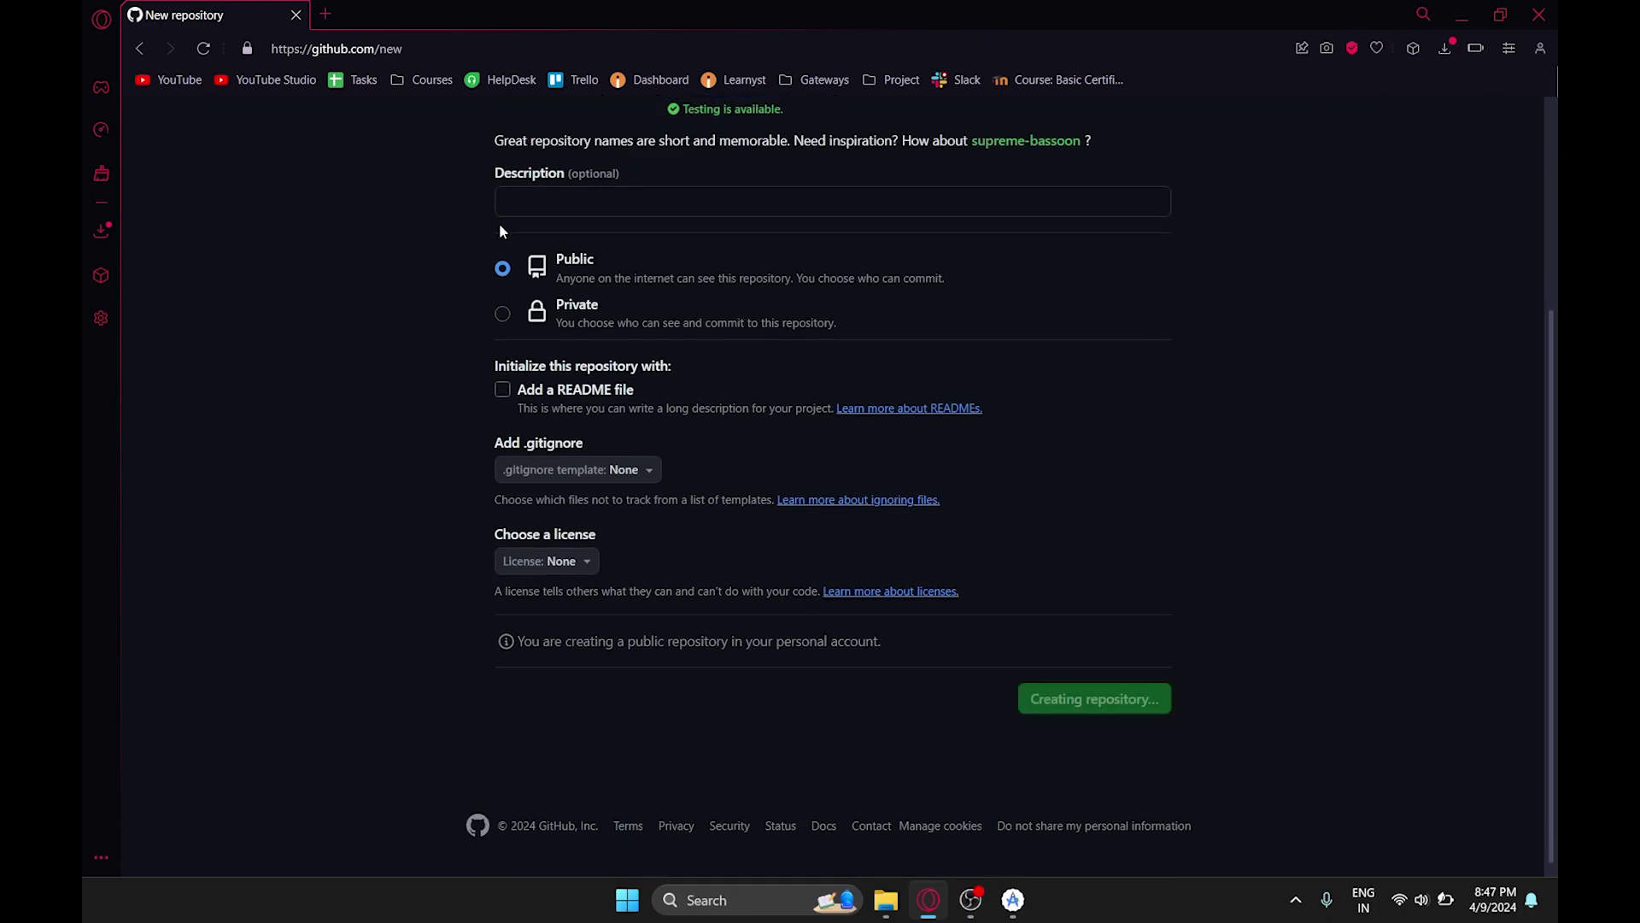
{"action": "left_click", "coordinate": [467, 48]}
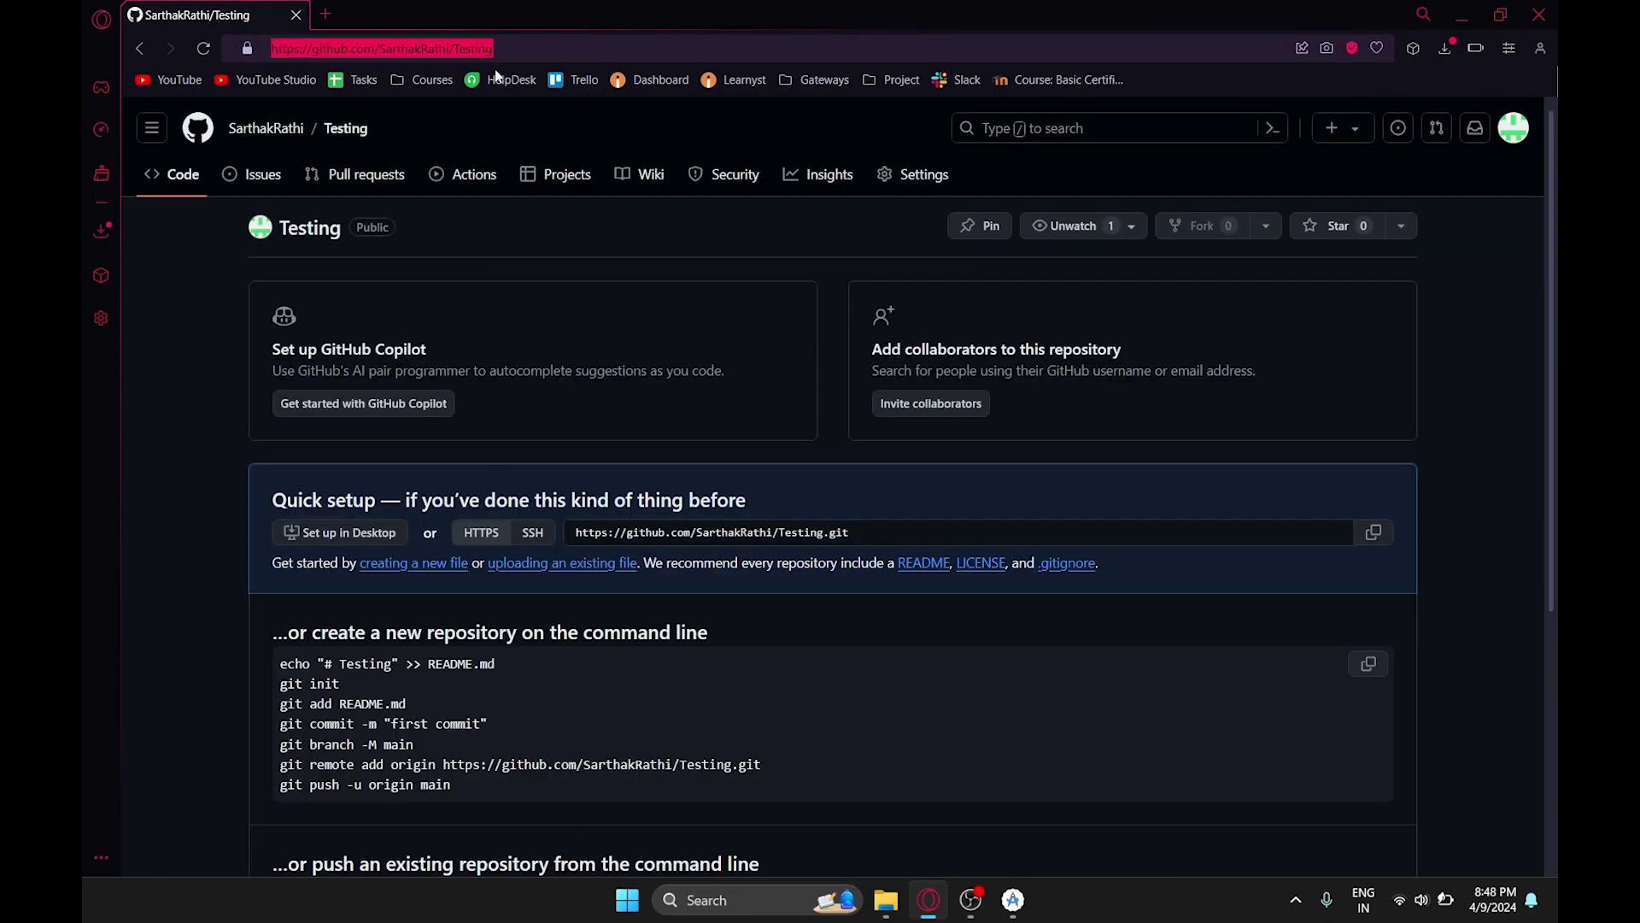
Step: Set the copied clone URL as the remote, push master to origin/master, and ignore the warning
{"action": "left_click", "coordinate": [1372, 532]}
{"action": "key", "text": "alt+Tab"}
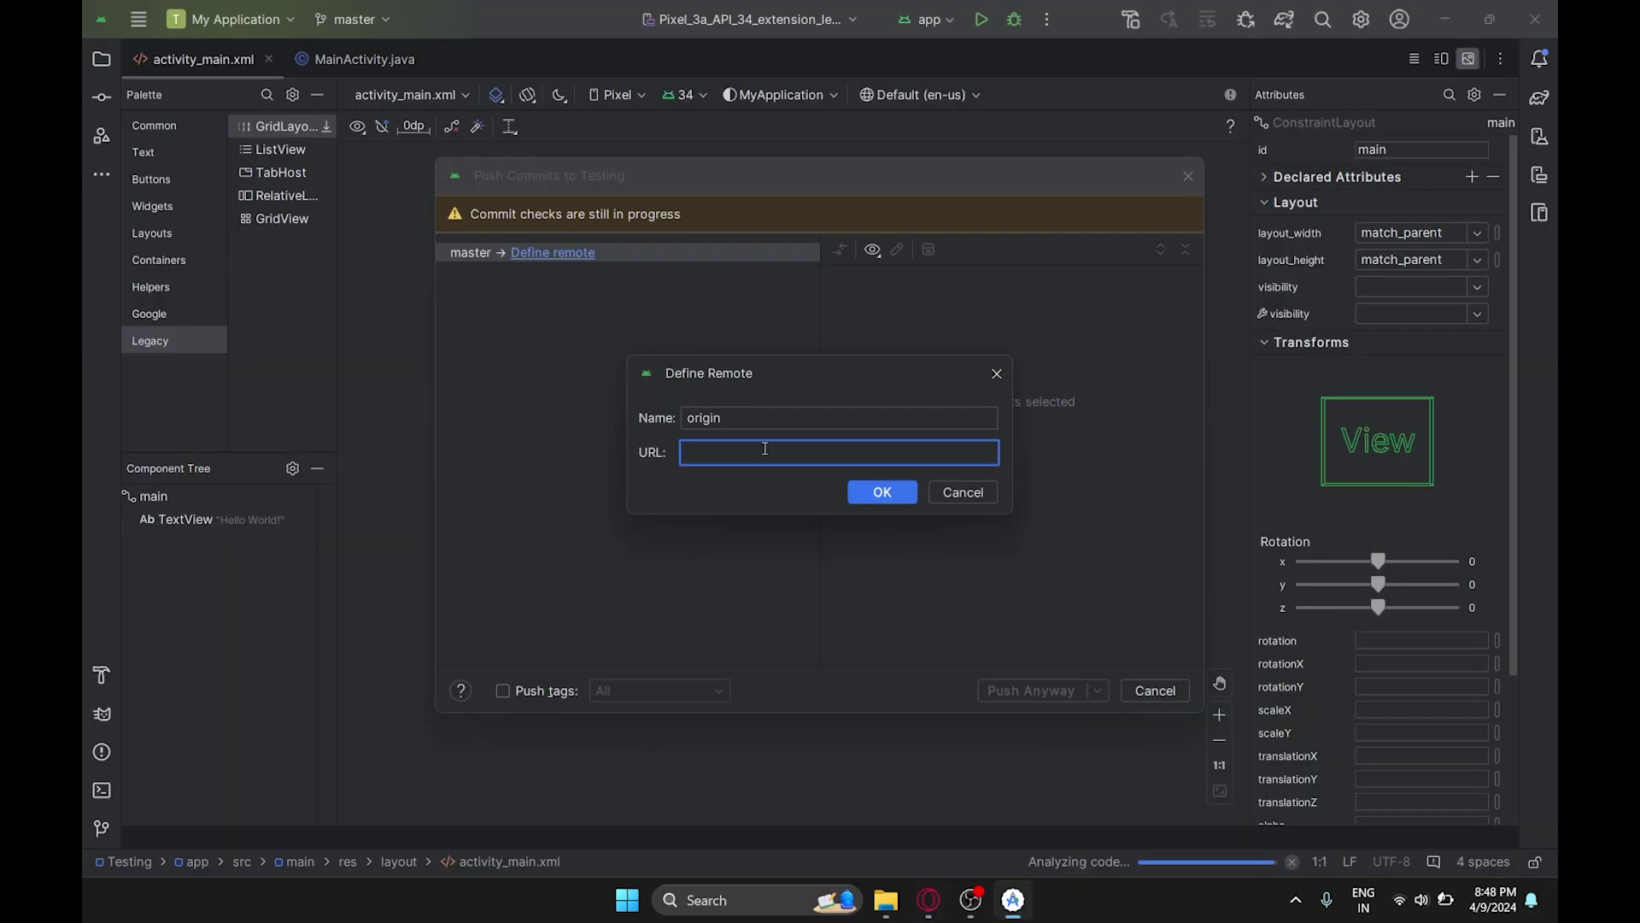
{"action": "key", "text": "ctrl+v"}
{"action": "left_click", "coordinate": [881, 492]}
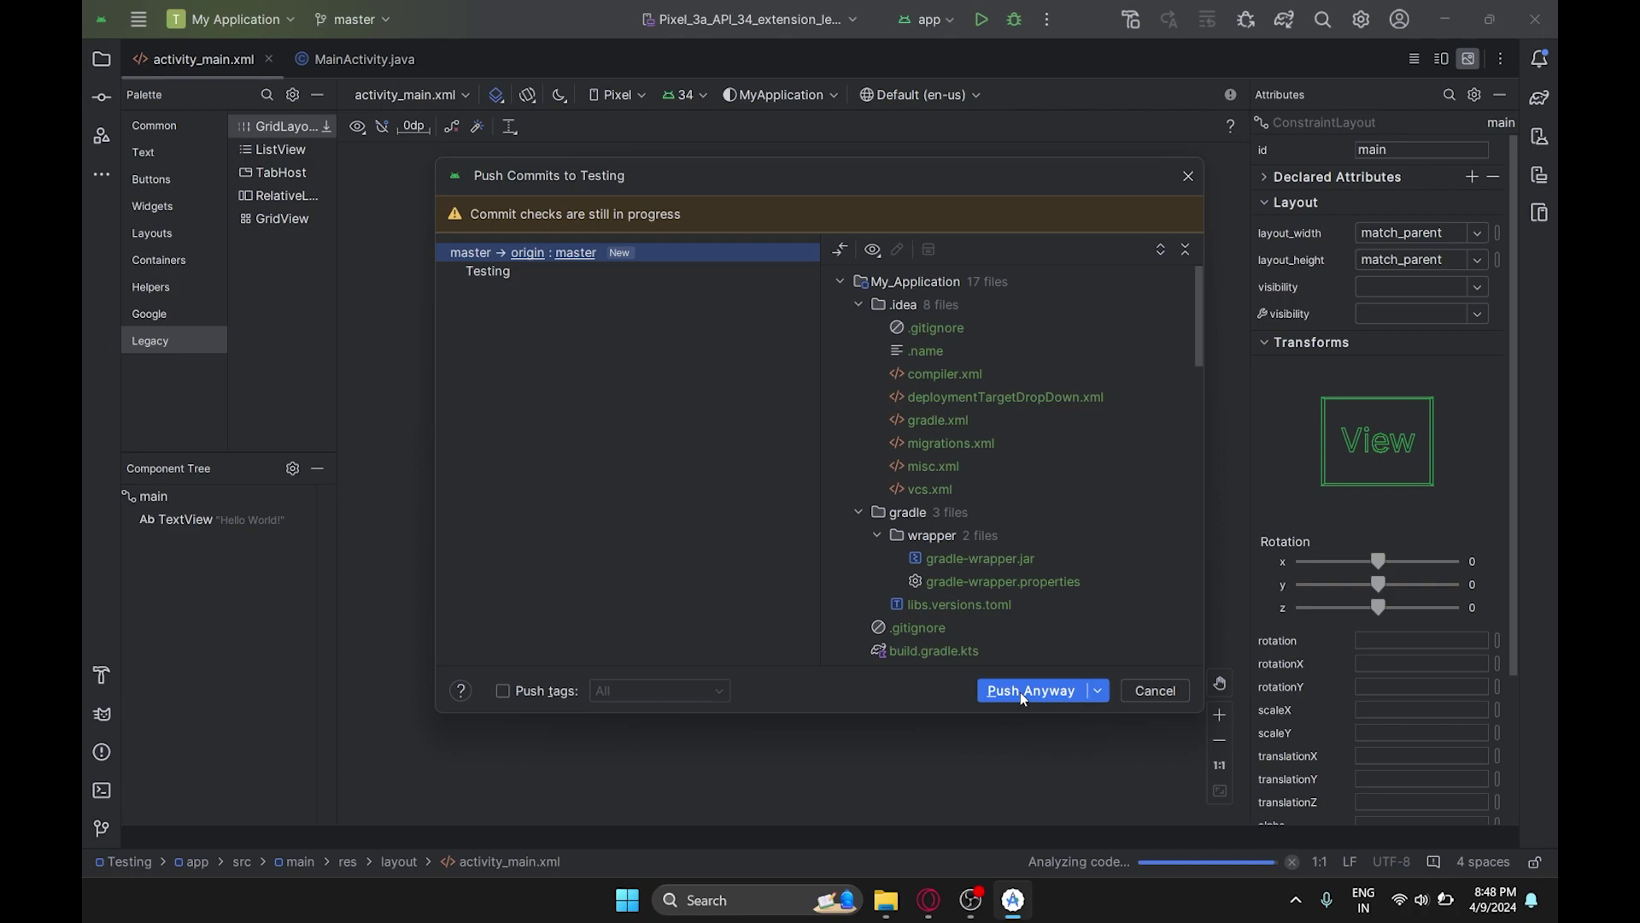
{"action": "left_click", "coordinate": [1020, 693]}
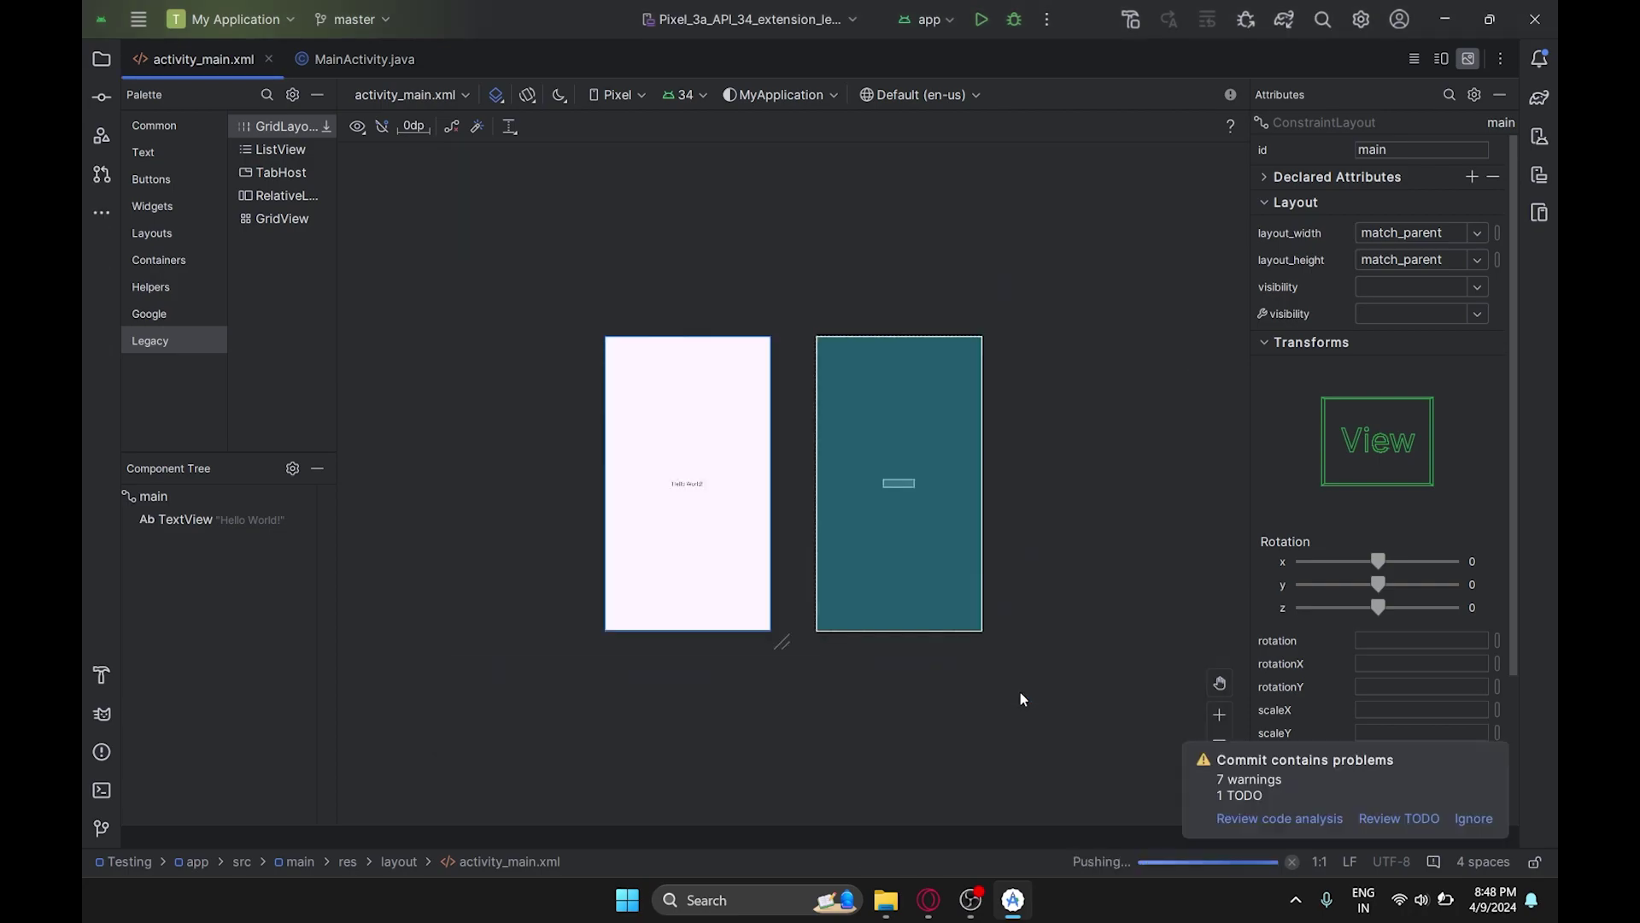
{"action": "left_click", "coordinate": [1463, 820]}
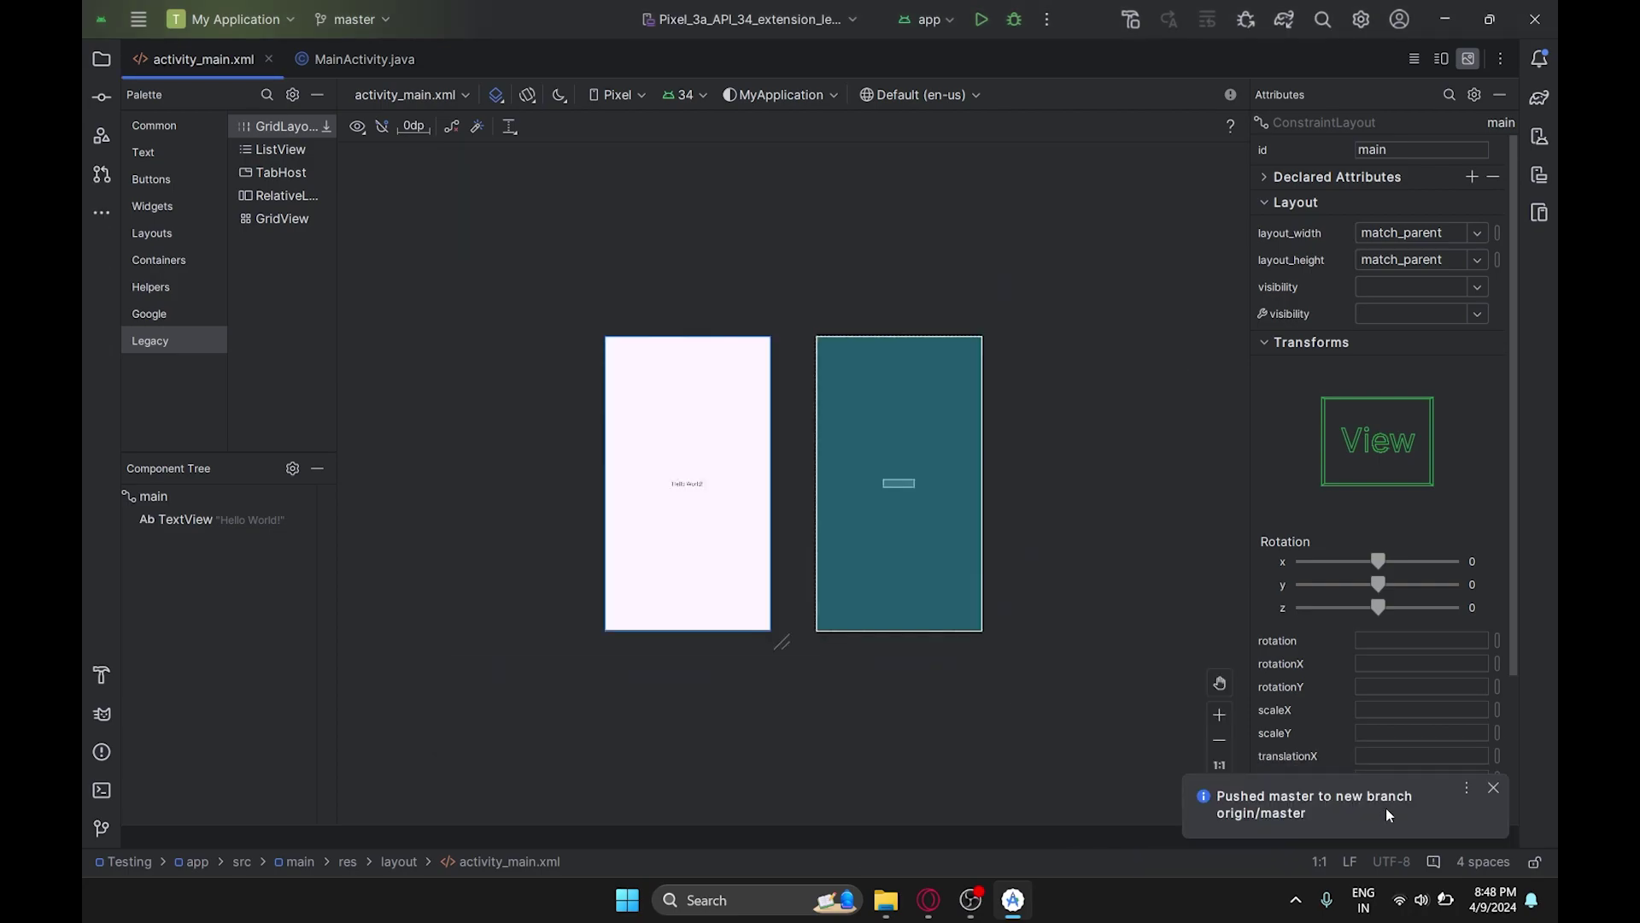
Step: Reload the Testing repository page in the browser to list the pushed files
{"action": "key", "text": "alt+Tab"}
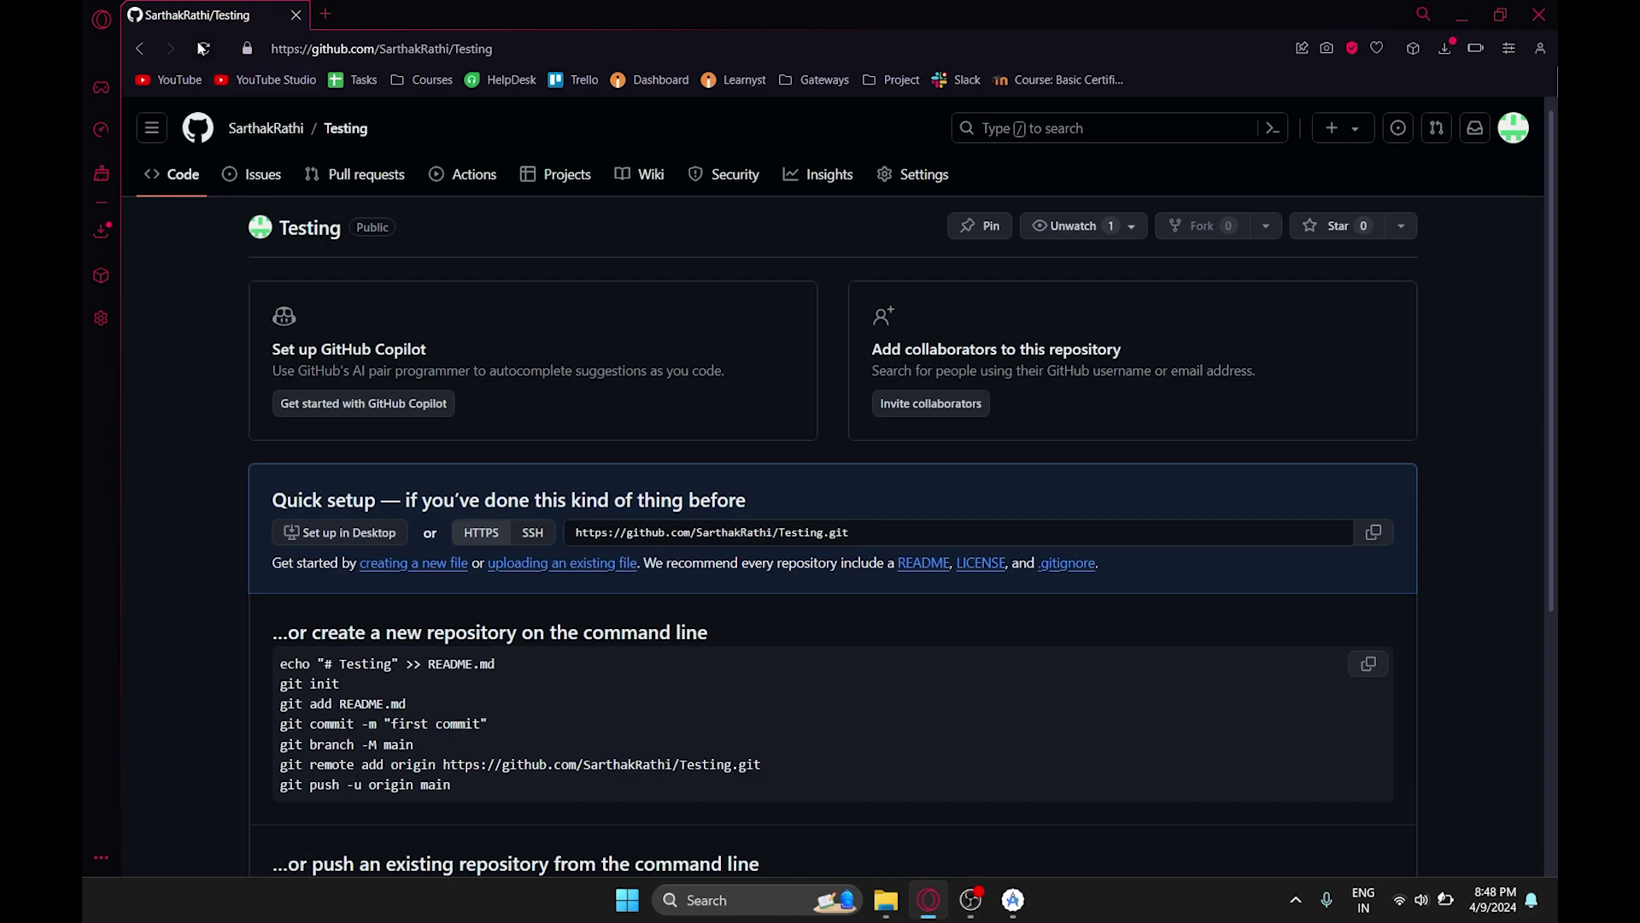
{"action": "left_click", "coordinate": [202, 47]}
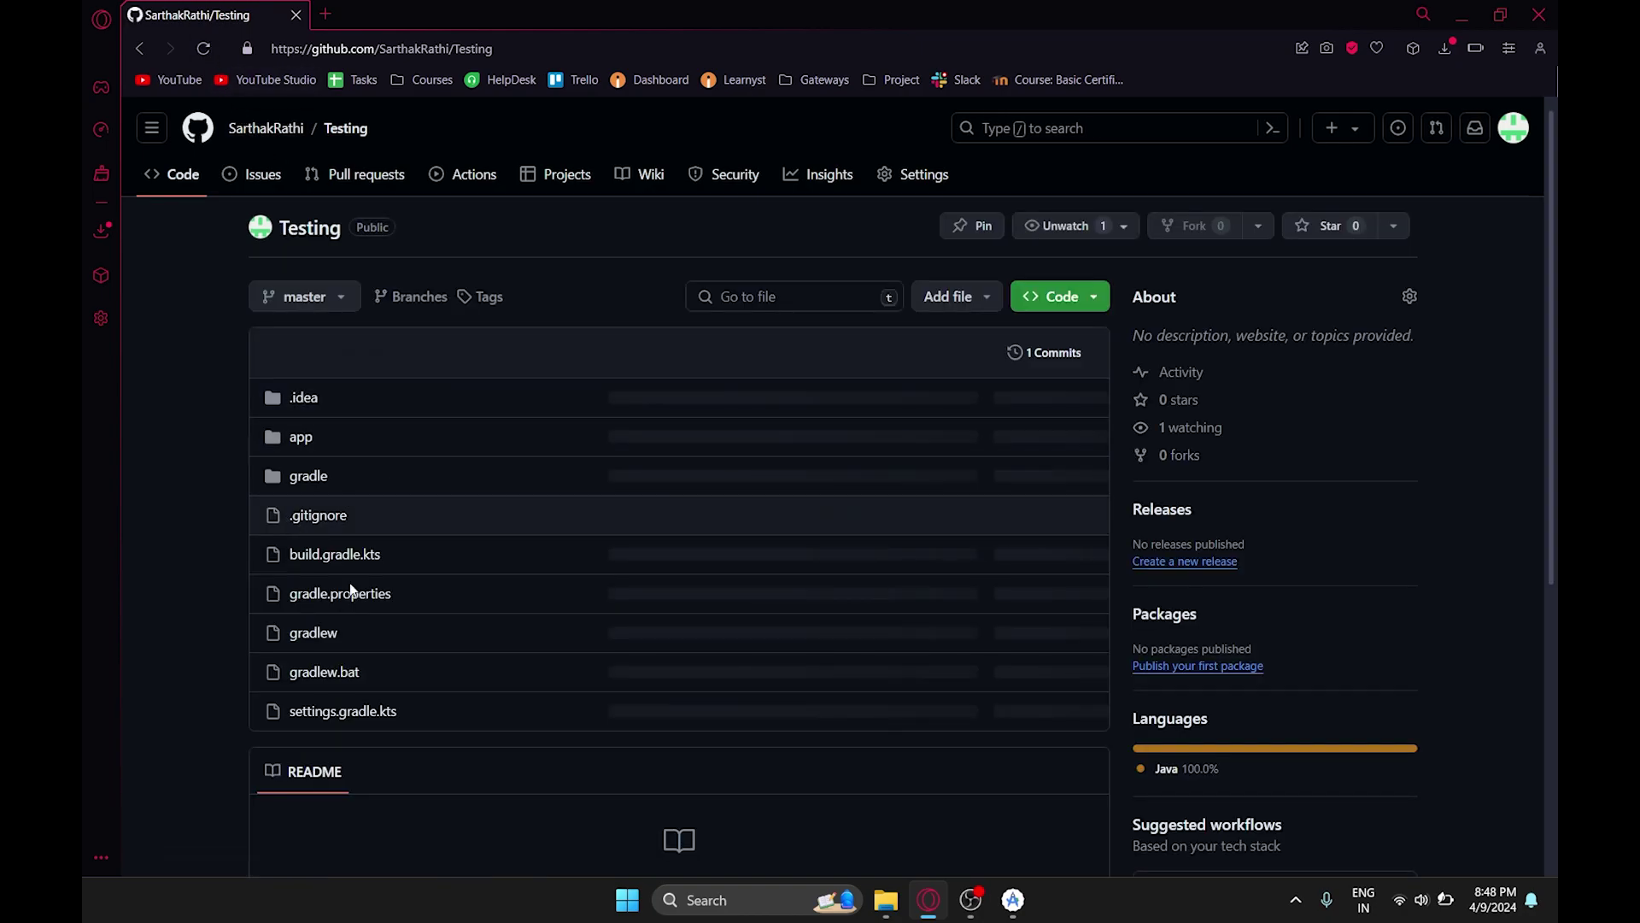